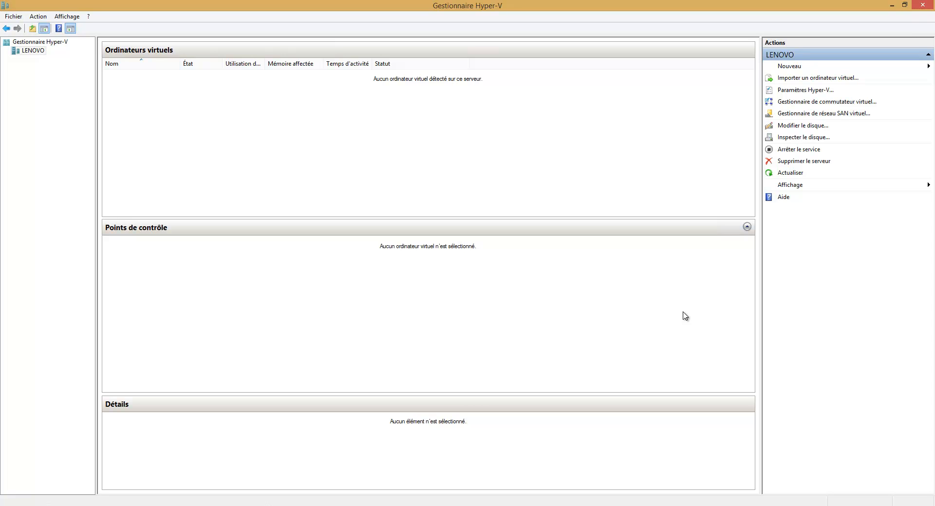
Step: Launch the New Virtual Hard Disk wizard via Nouveau > Disque dur and pass Avant de commencer
left_click(790, 69)
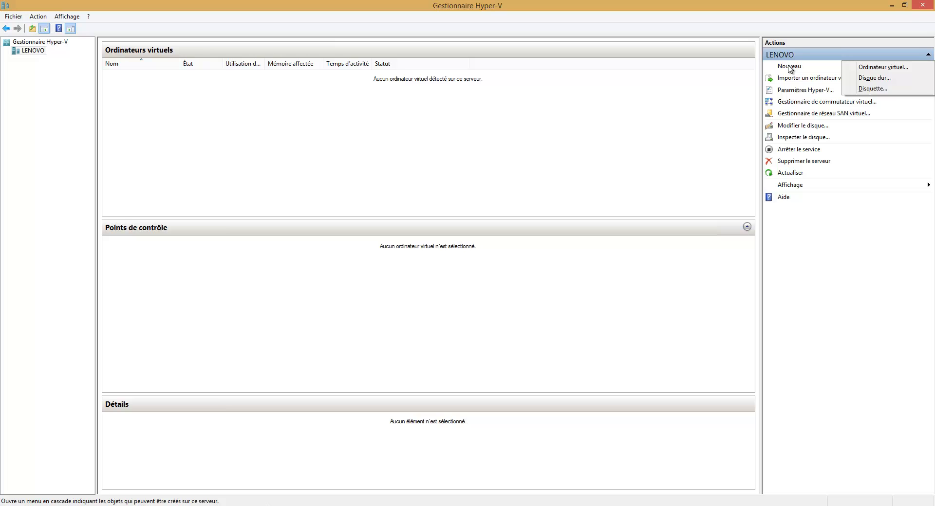
left_click(879, 81)
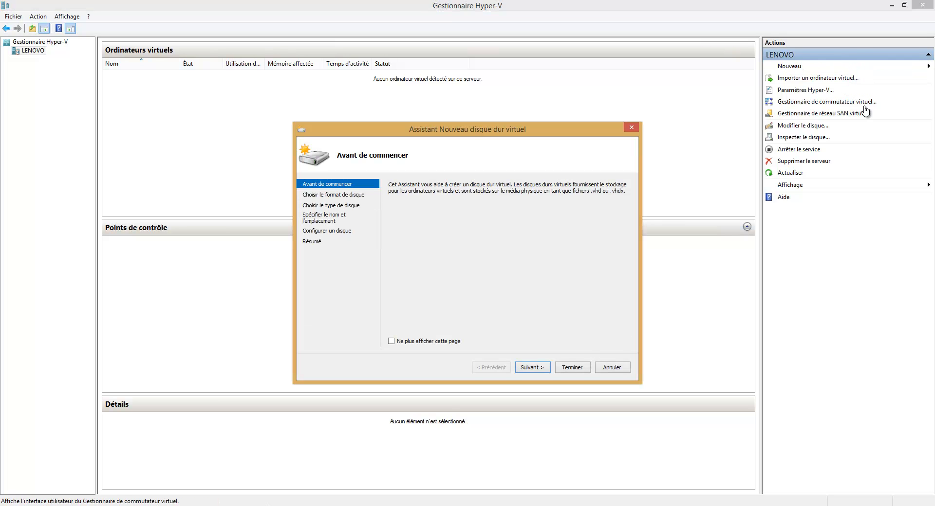
left_click(544, 370)
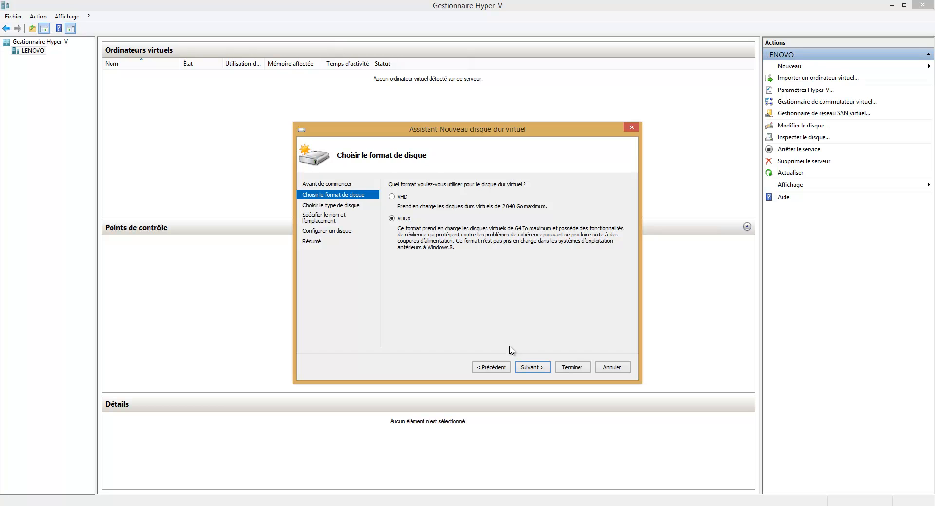
Step: Keep the VHDX format with dynamic expansion and name the disk Base-ws2012.vhdx
left_click(534, 367)
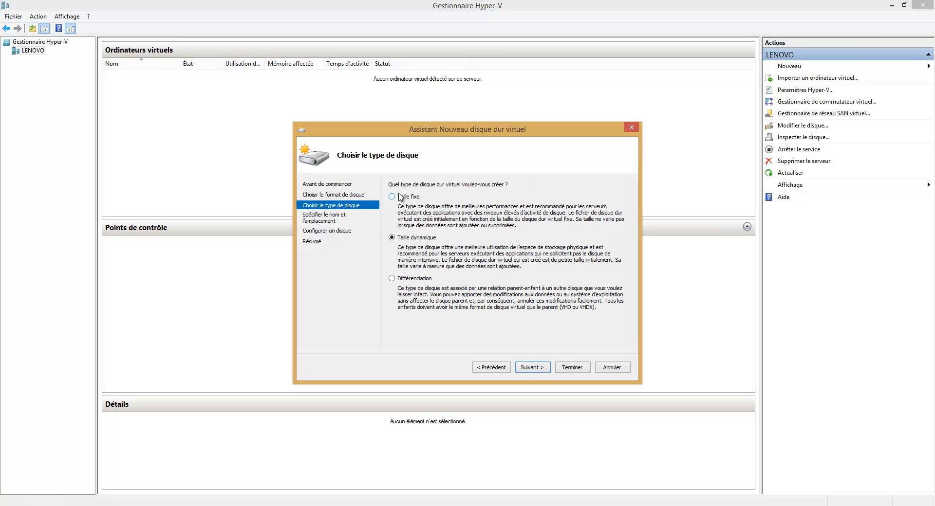
left_click(532, 367)
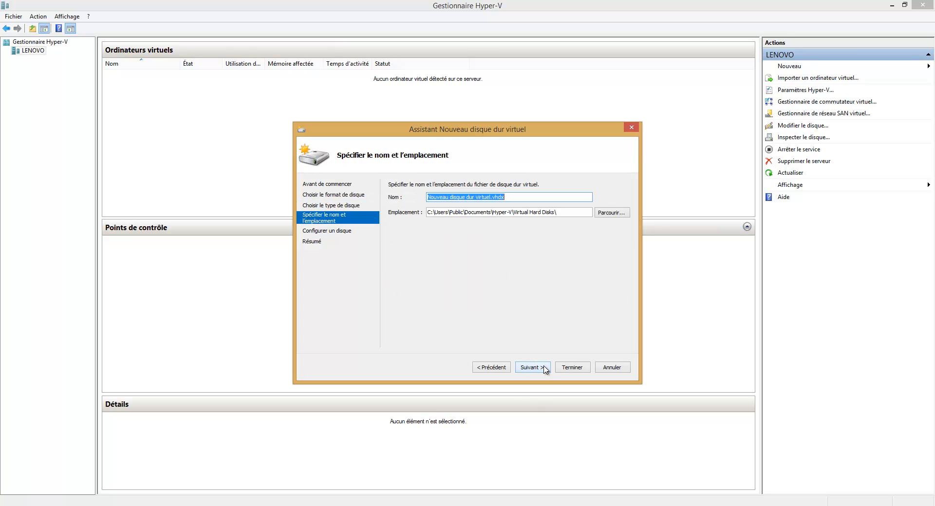
left_click(489, 199)
key("shift+Home")
key("BackSpace")
type("Base-")
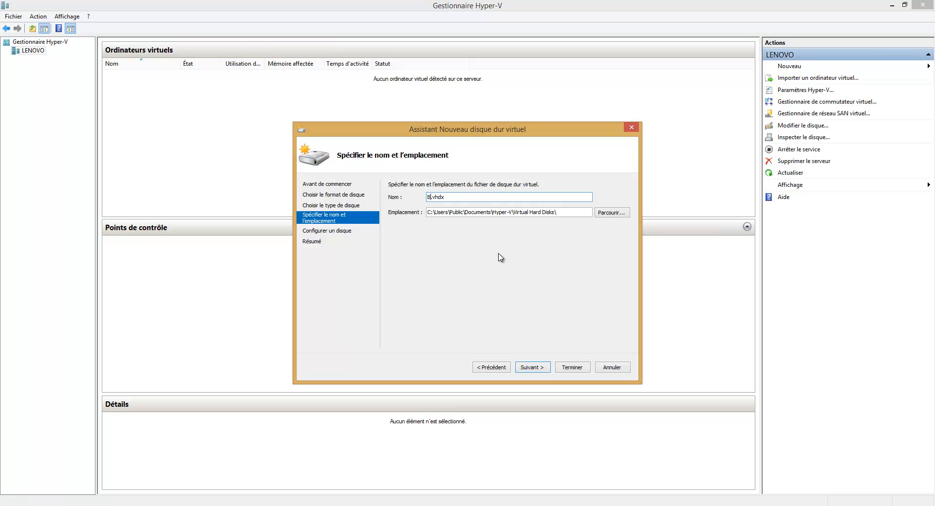
type("ws2012")
Step: Set the disk size to 32 GB and reach the summary page
left_click(545, 368)
left_click(421, 210)
key("shift+Right")
key("shift+Right")
key("shift+Right")
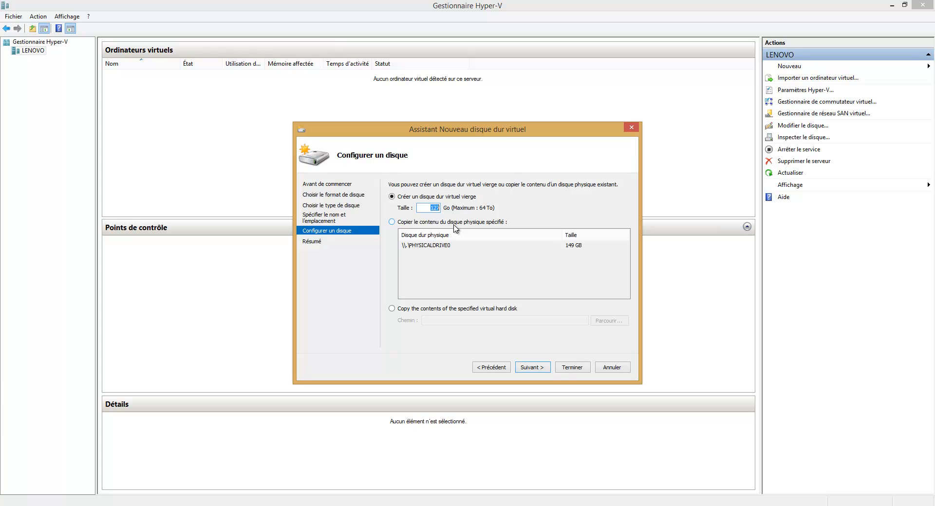
left_click(535, 368)
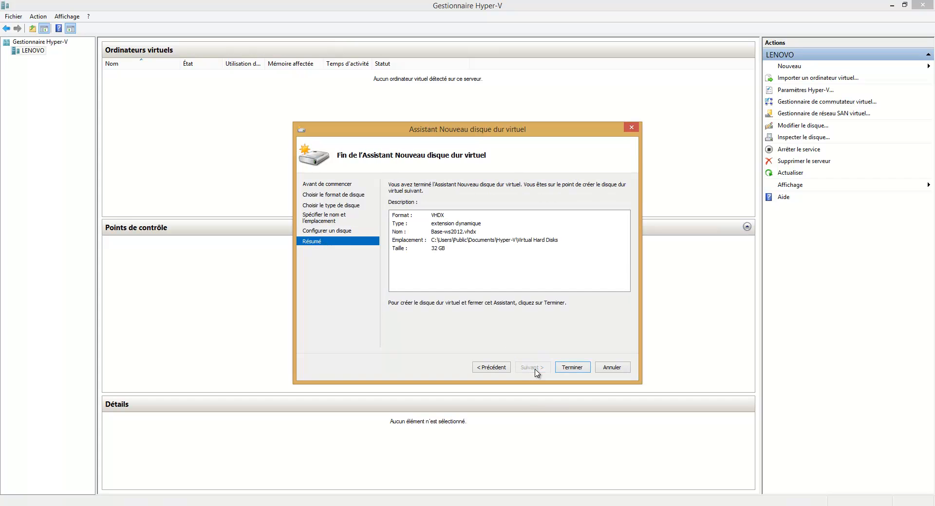
Step: Finish creating the 32 GB Base-ws2012.vhdx disk and launch the New Virtual Machine wizard
left_click(572, 368)
left_click(791, 66)
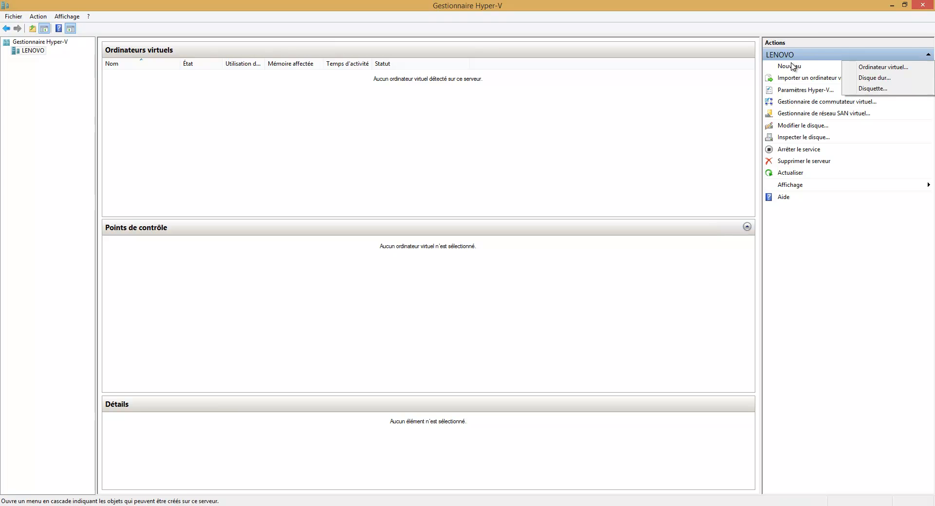
left_click(875, 68)
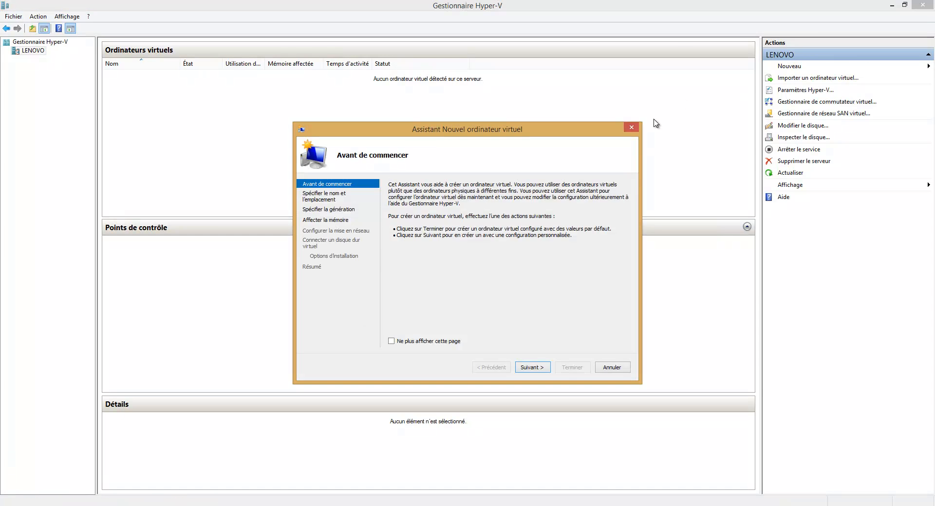
Step: Make the machine Generation 2 with 1024 MB startup memory and dynamic memory enabled
triple_click(541, 367)
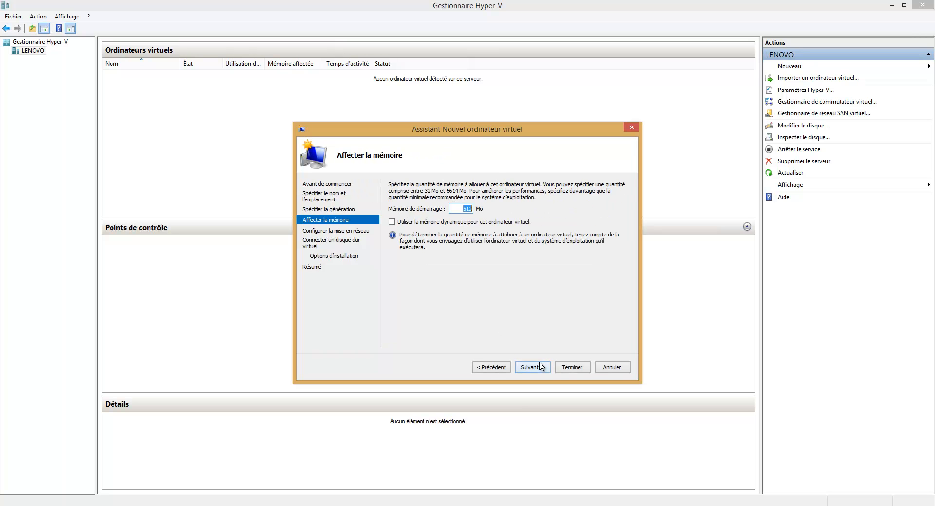
left_click(496, 368)
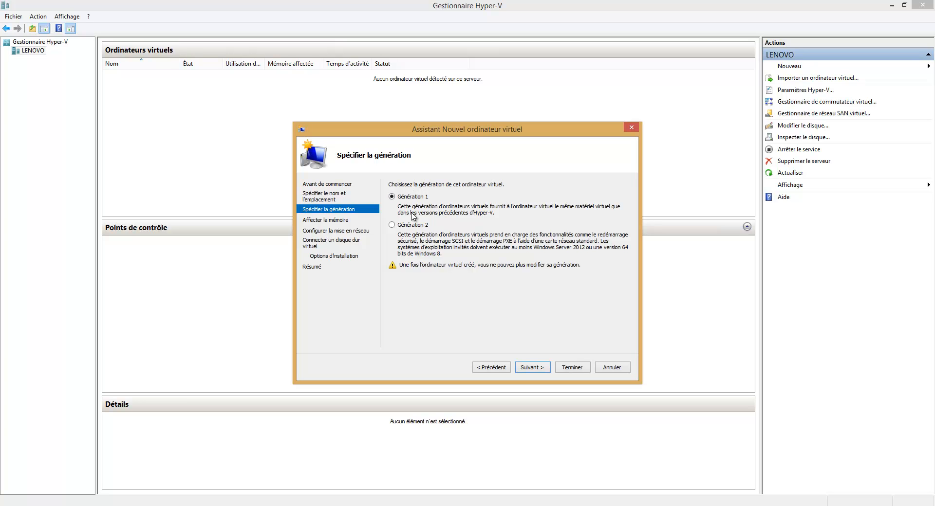
left_click(392, 225)
key("alt")
left_click(530, 368)
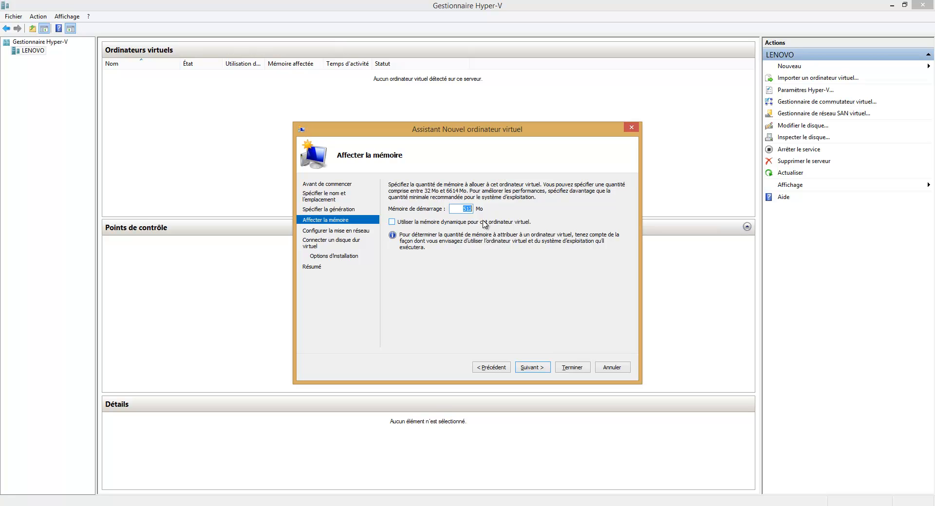
type("1024")
left_click(394, 221)
Step: Leave the network connection as Non connecté and continue to the virtual hard disk page
left_click(536, 371)
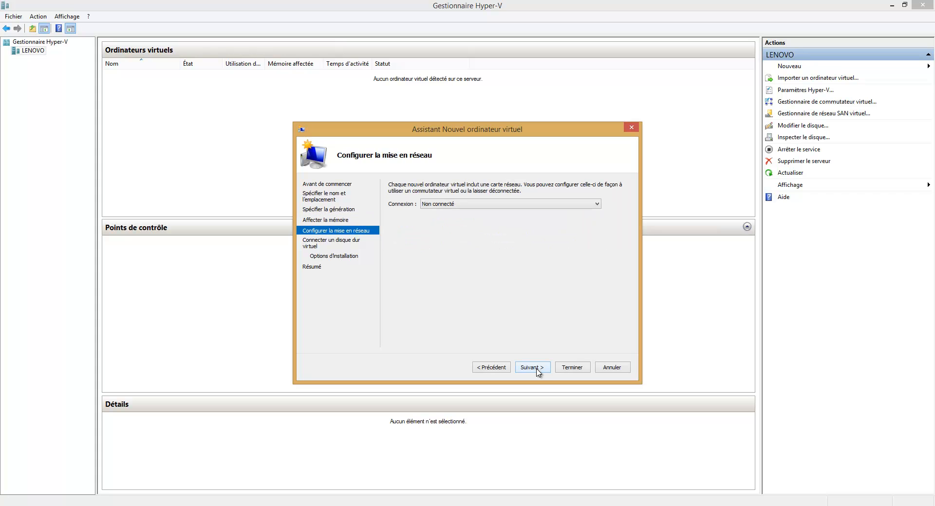
left_click(444, 205)
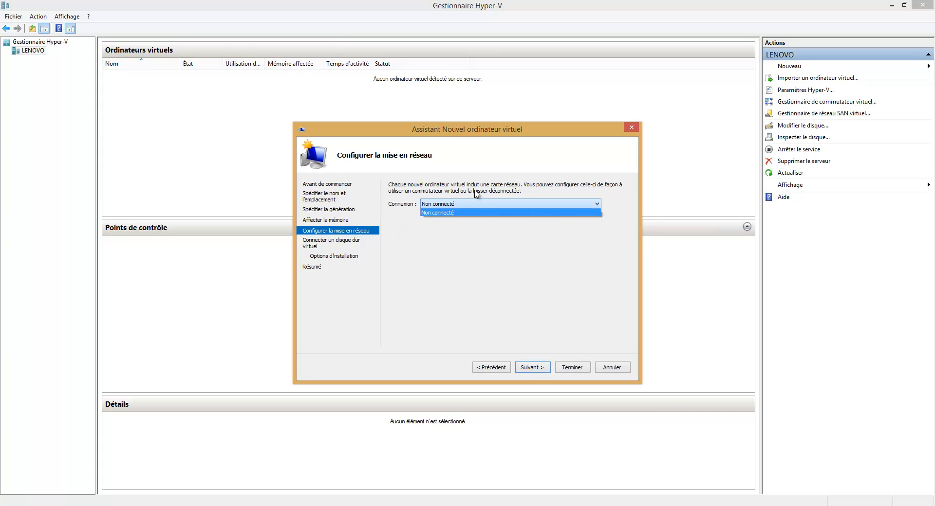
left_click(450, 206)
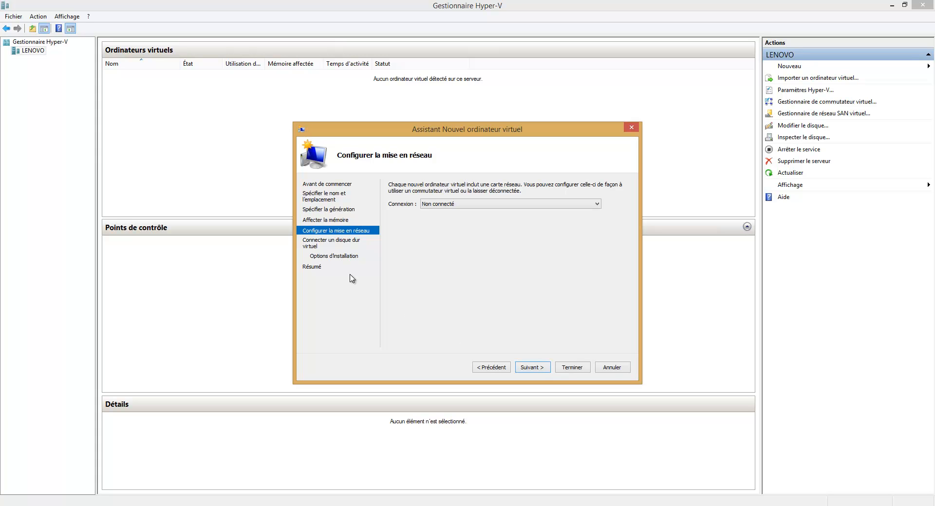
left_click(533, 369)
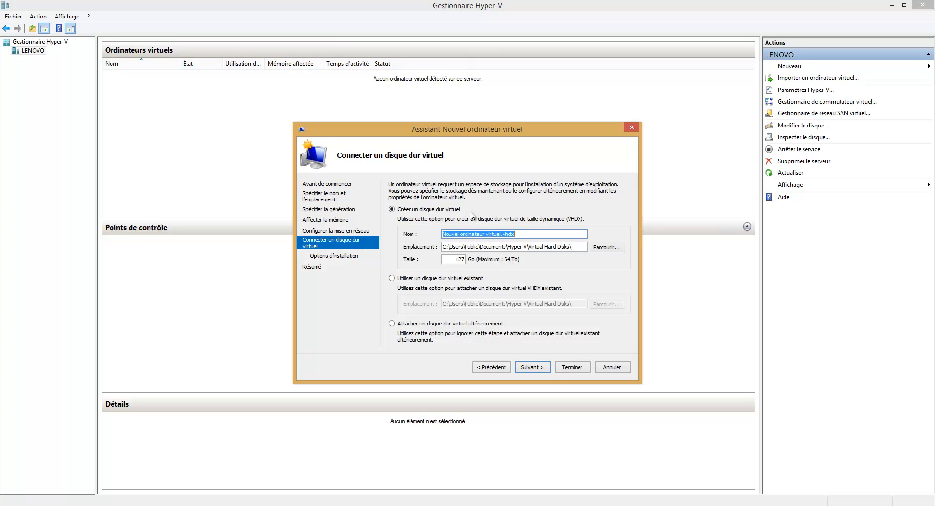
Step: Attach the existing Base-ws2012.vhdx disk and finish creating Nouvel ordinateur virtuel
left_click(392, 278)
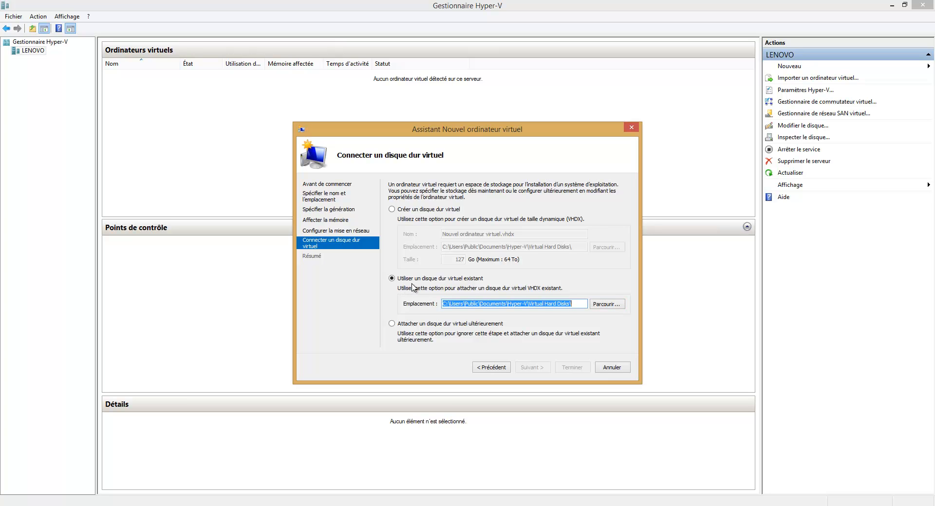
left_click(606, 306)
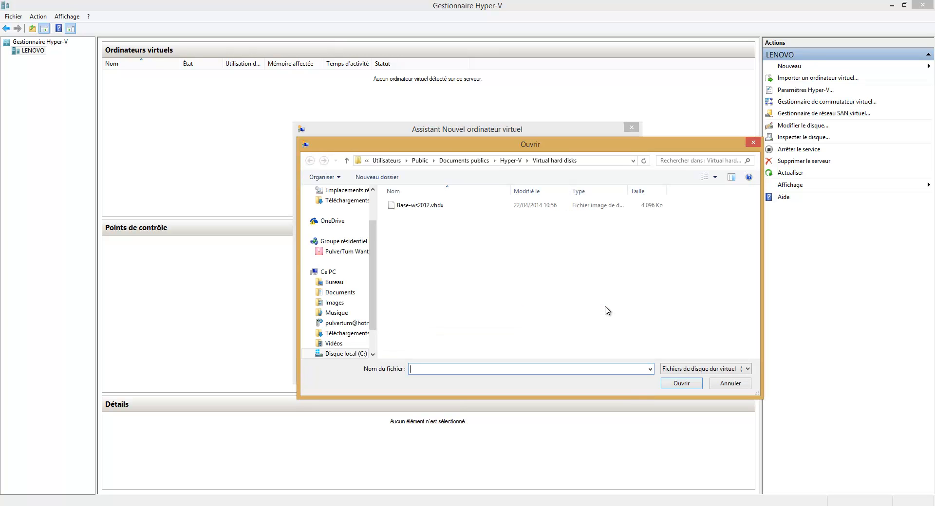
left_click(397, 211)
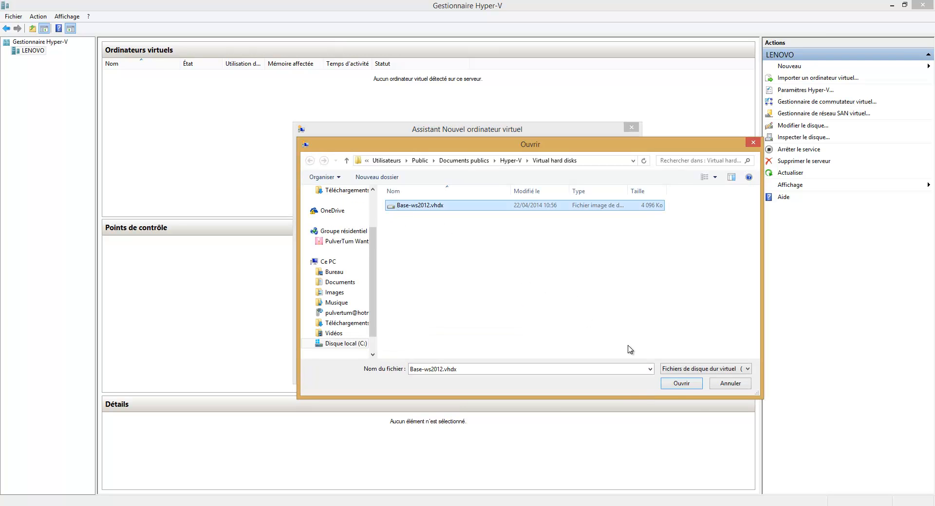
left_click(680, 383)
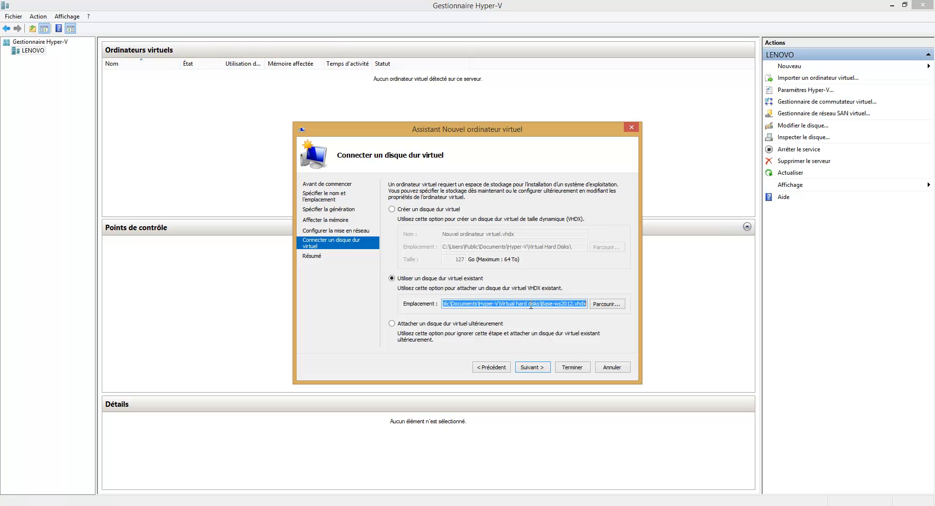
left_click(540, 370)
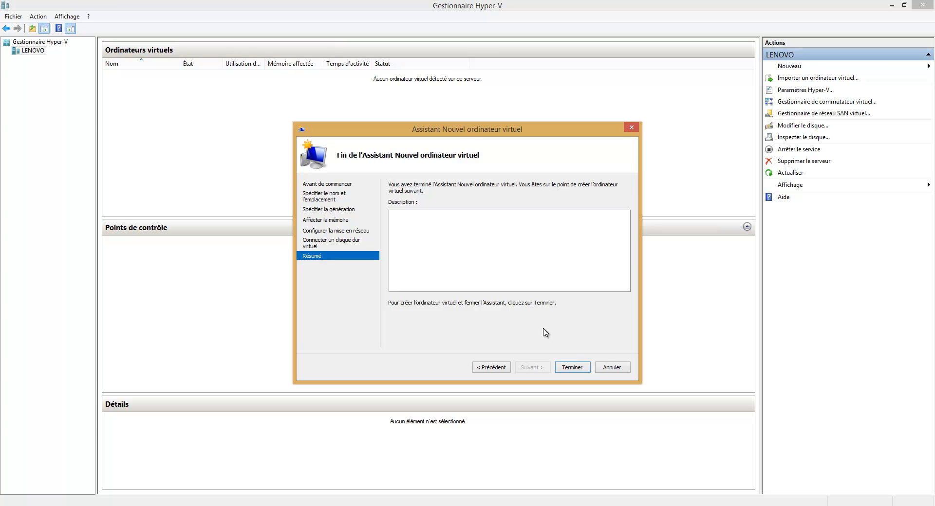
left_click(579, 370)
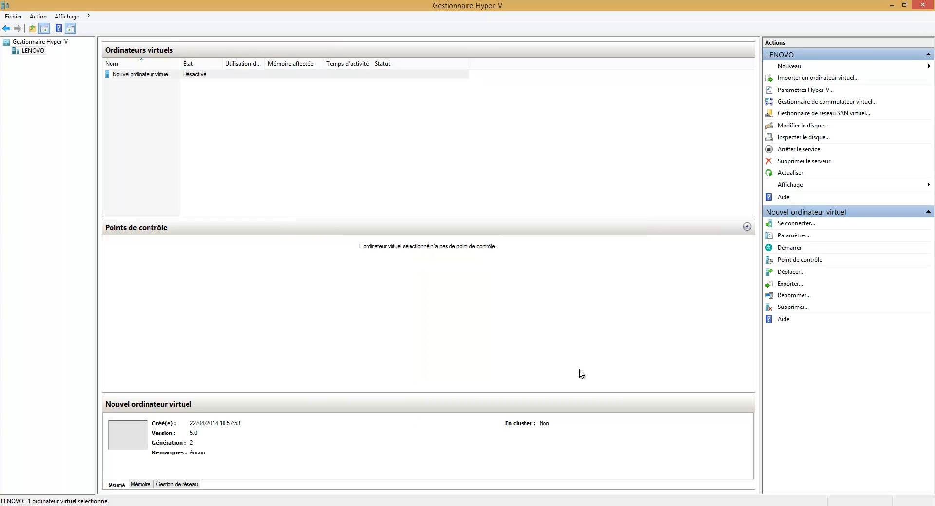
Step: Open the new machine's settings and review memory, processor, hard disk and network adapter (left not connected)
right_click(157, 82)
left_click(181, 99)
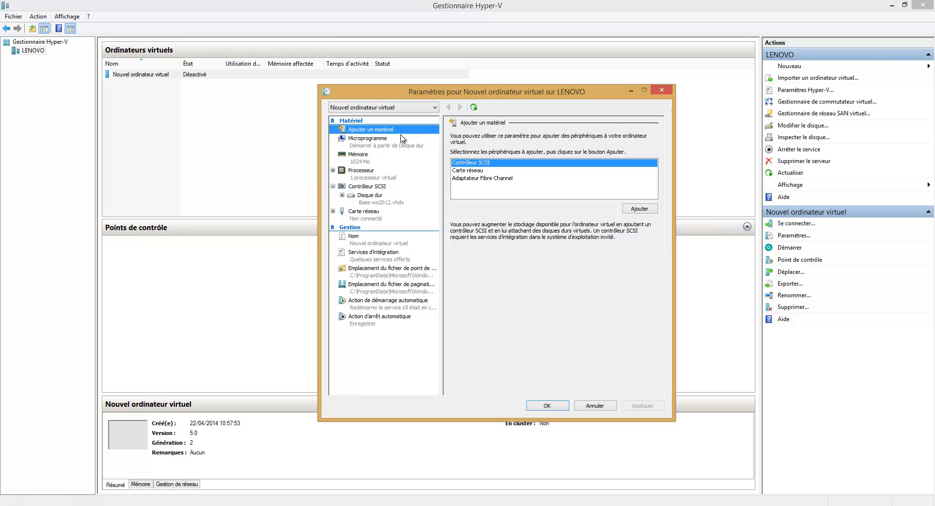
left_click(362, 108)
left_click(362, 109)
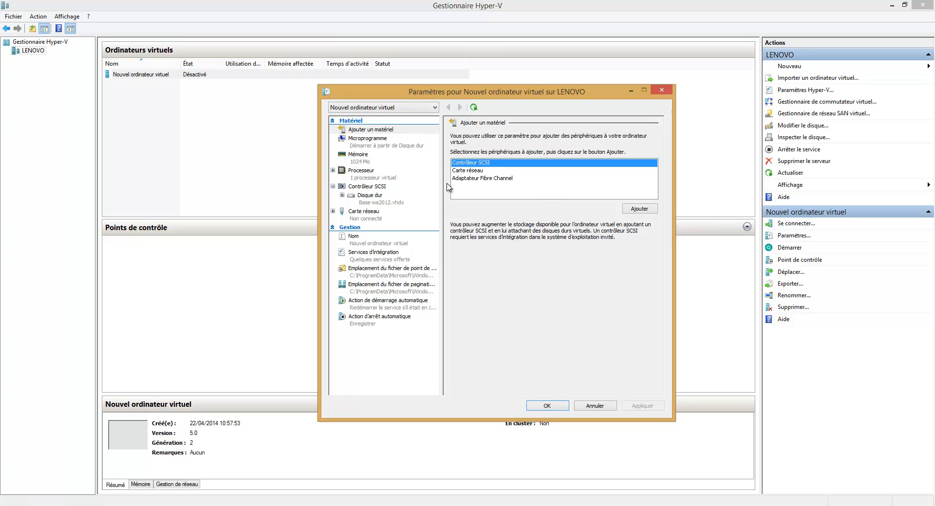
left_click(461, 171)
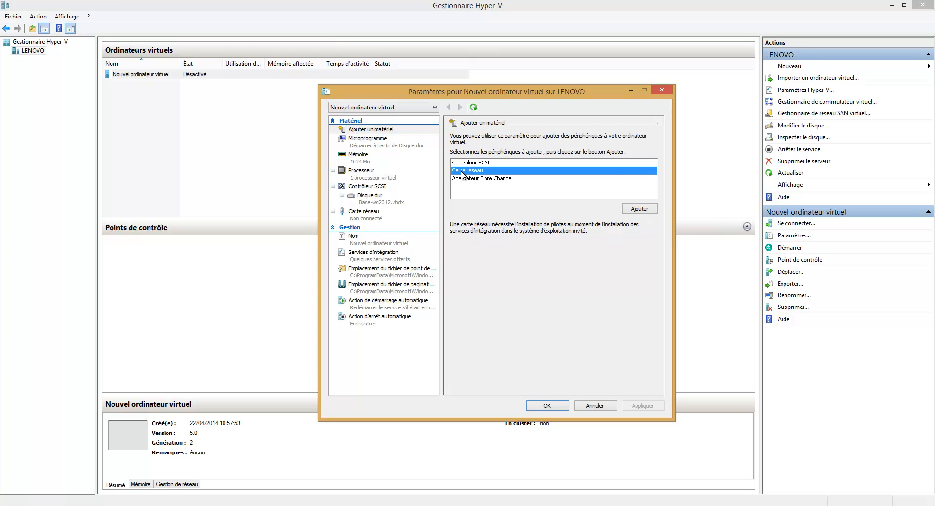
left_click(365, 161)
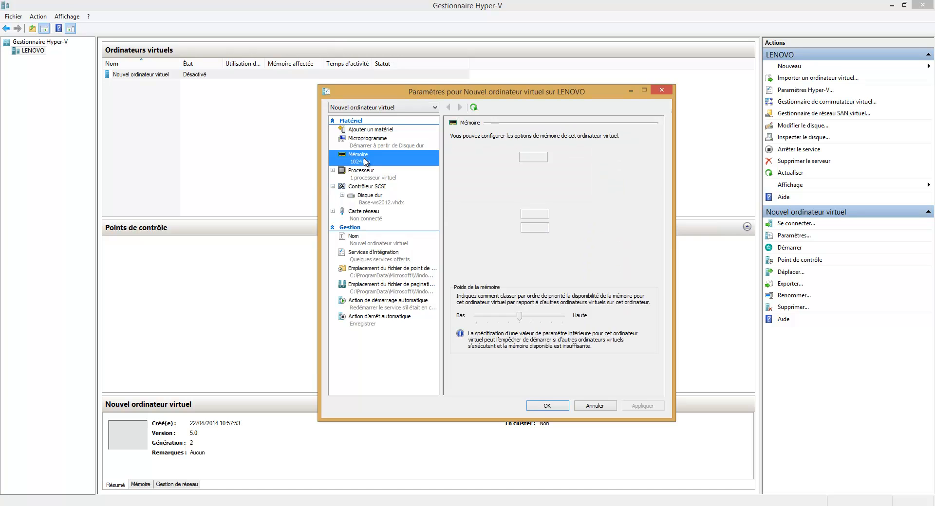
left_click(375, 175)
left_click(372, 199)
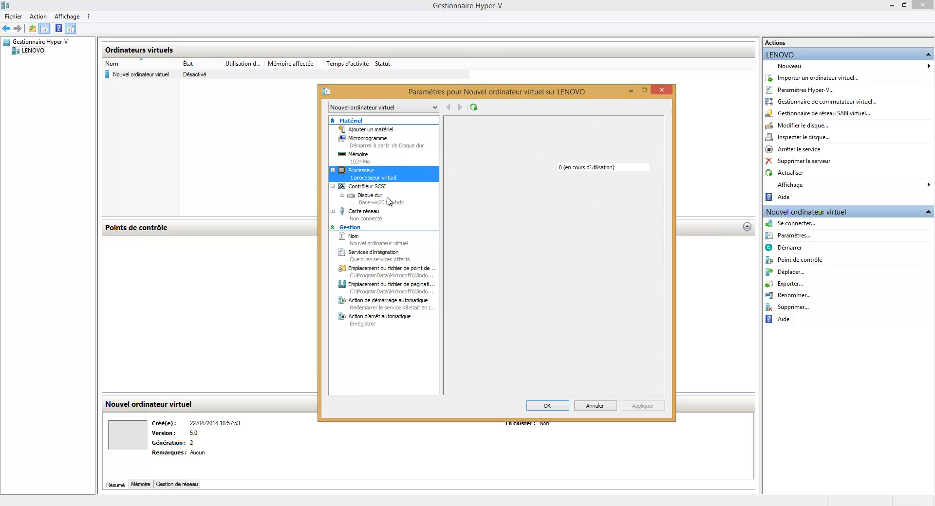
left_click(366, 218)
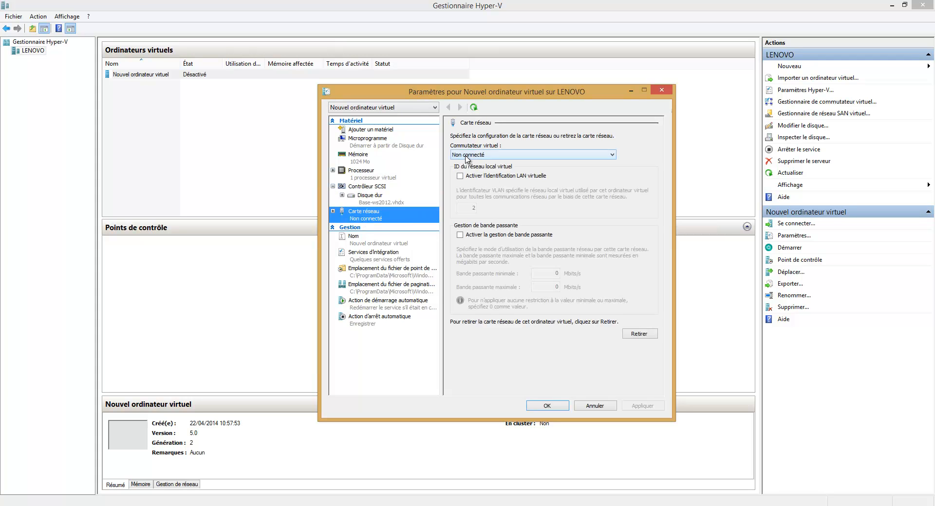
left_click(469, 154)
left_click(480, 162)
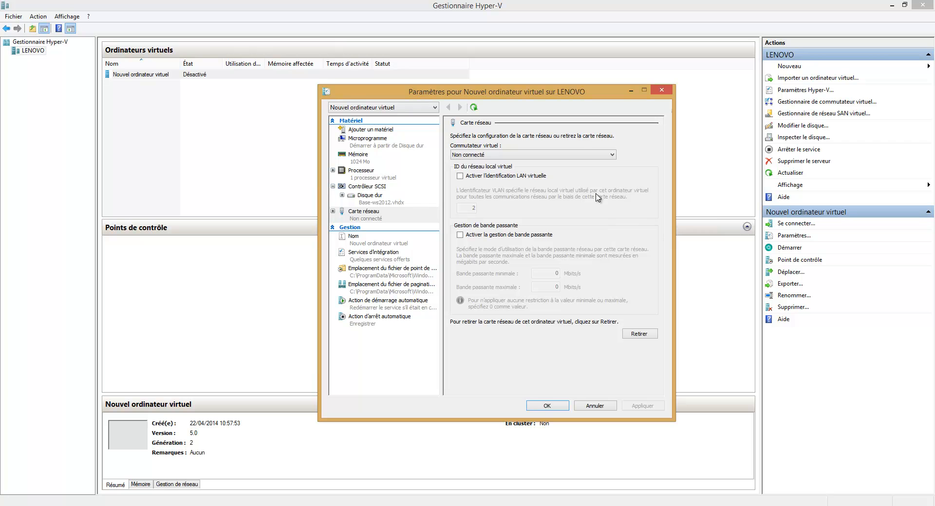
Step: On the SCSI controller page, select Lecteur de DVD as the device to add
left_click(343, 197)
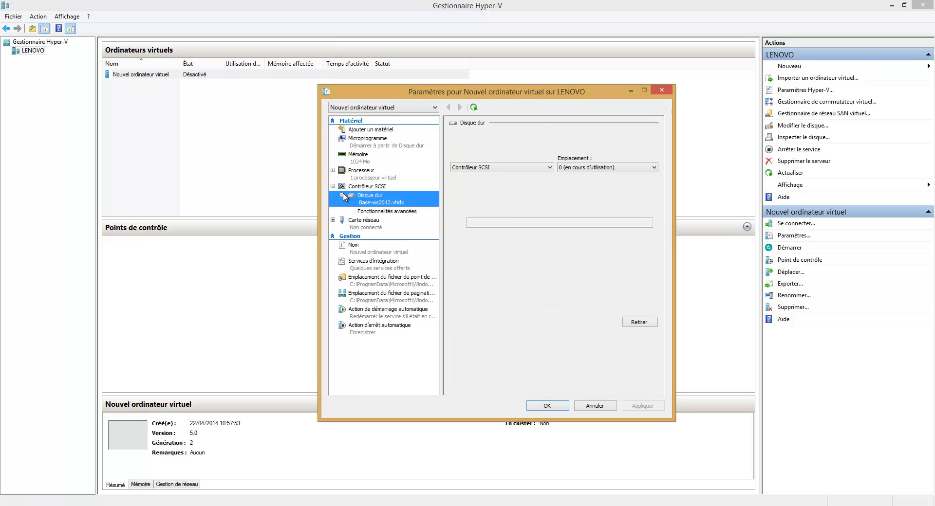
left_click(364, 188)
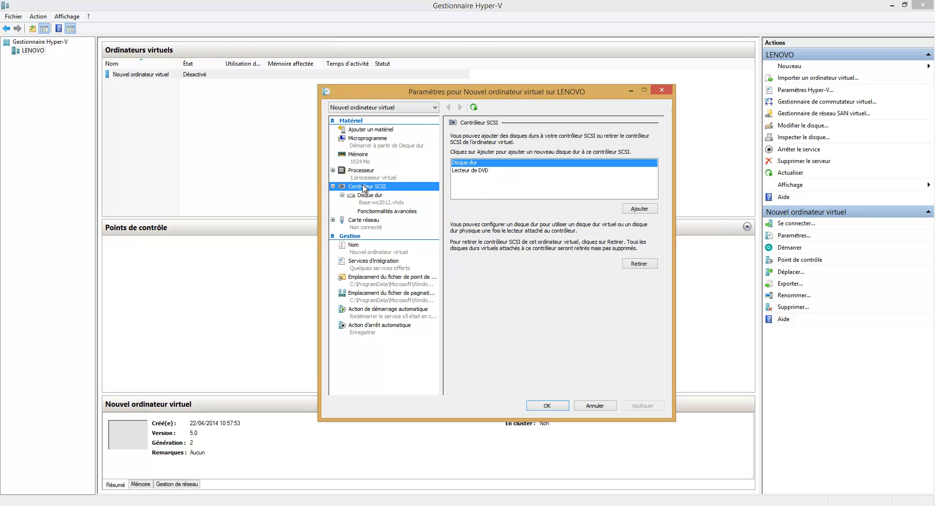
left_click(489, 174)
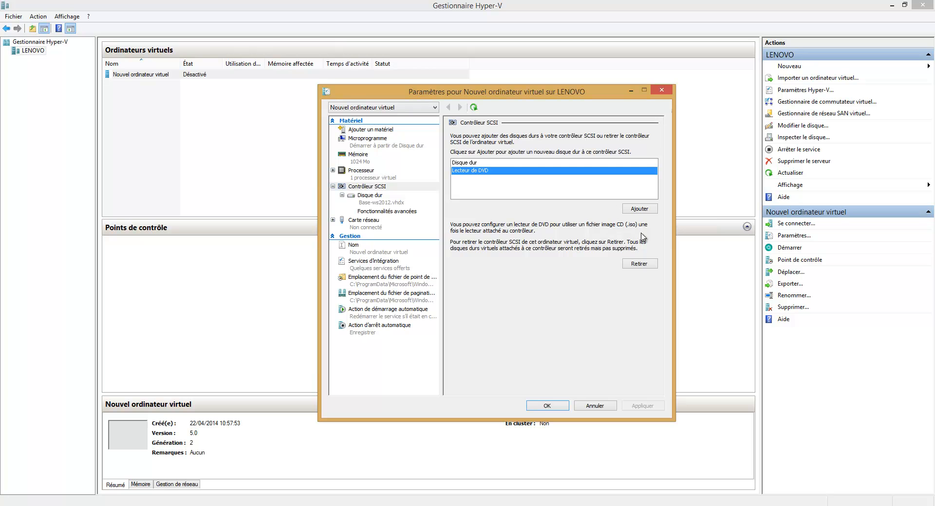
Step: Add a DVD drive mounting C:\virtualisation\fr_windows_server_2012_x64_dvd_915480.iso and save the settings
left_click(639, 209)
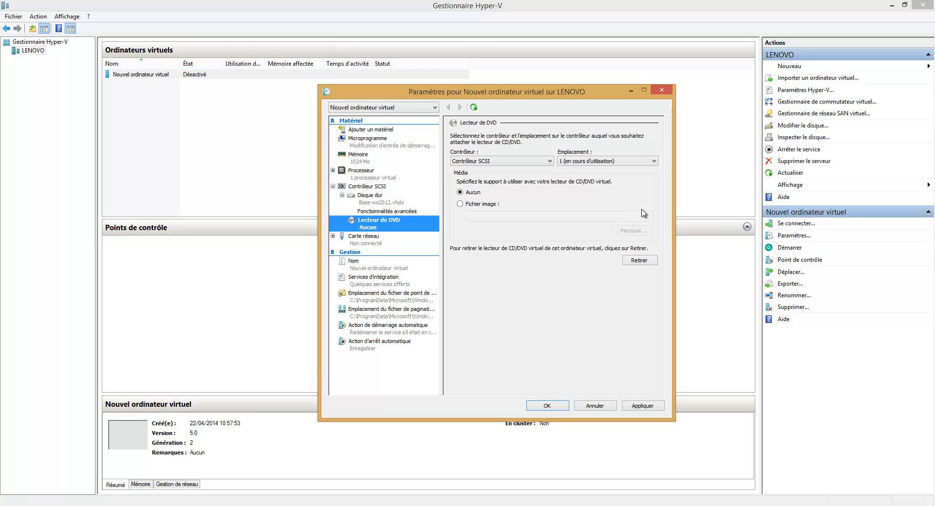
left_click(460, 205)
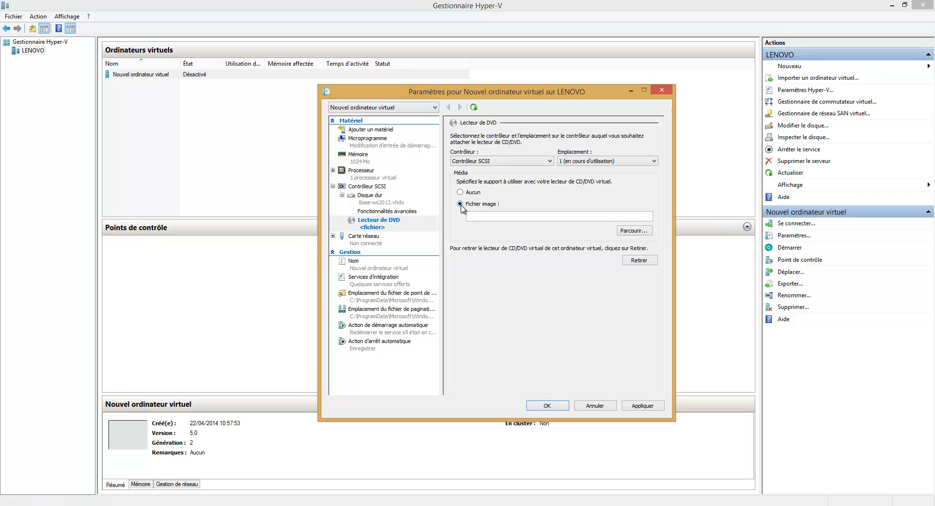
left_click(634, 231)
double_click(451, 244)
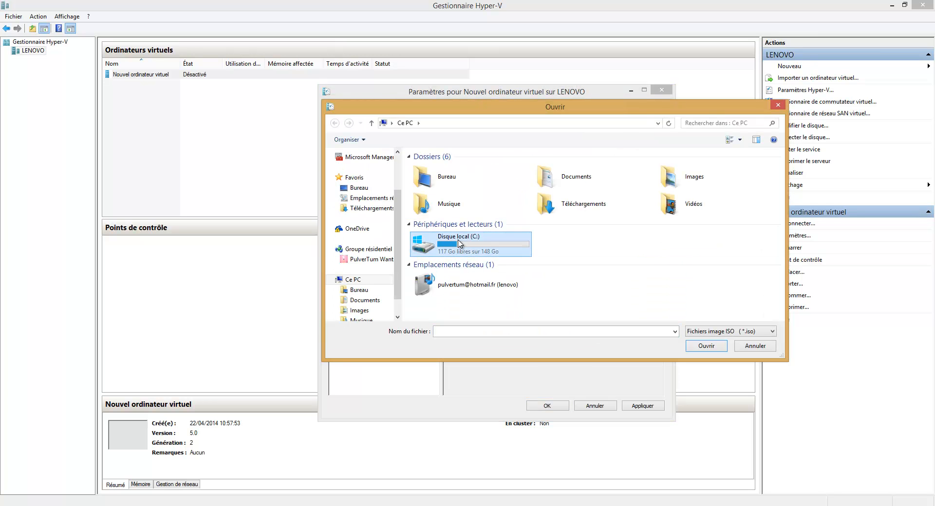
double_click(441, 250)
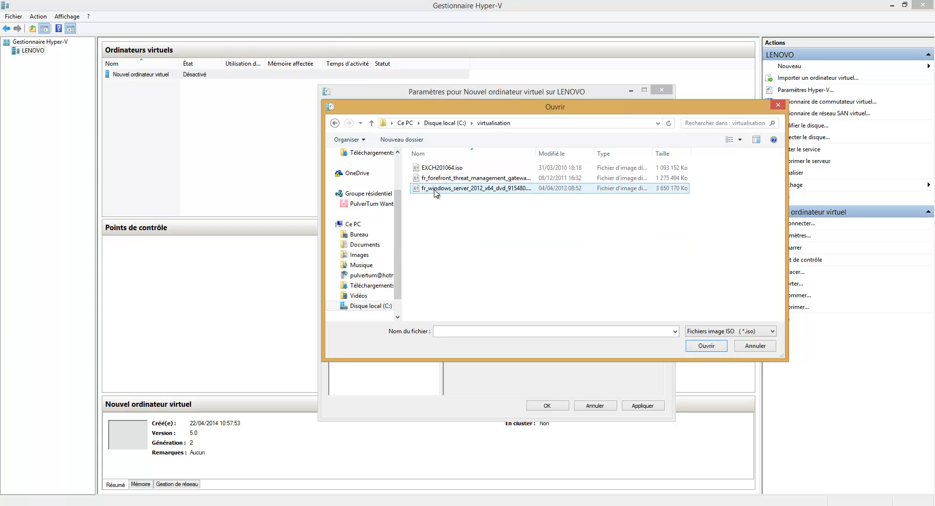
left_click(489, 192)
double_click(489, 191)
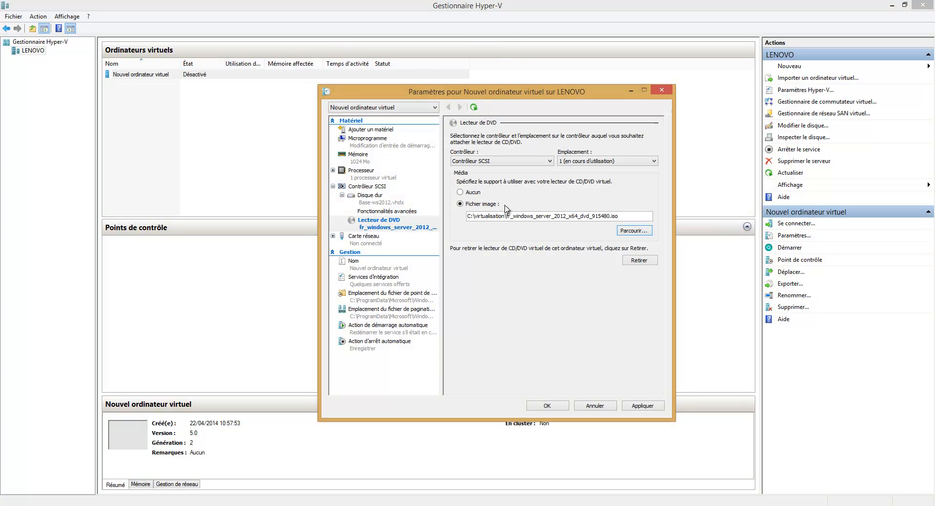
left_click(553, 407)
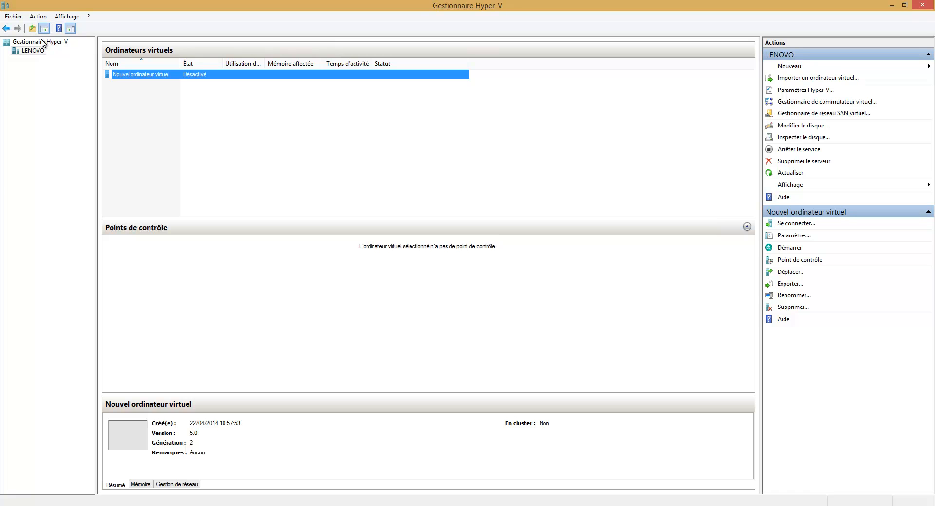
Step: Connect to the VM, start it and boot from the DVD into Windows Server 2012 setup
double_click(133, 76)
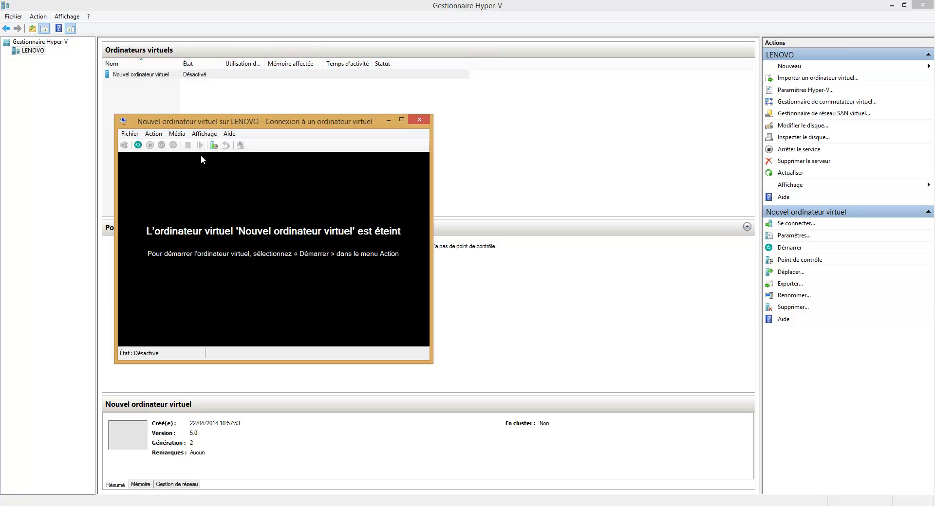
left_click(138, 145)
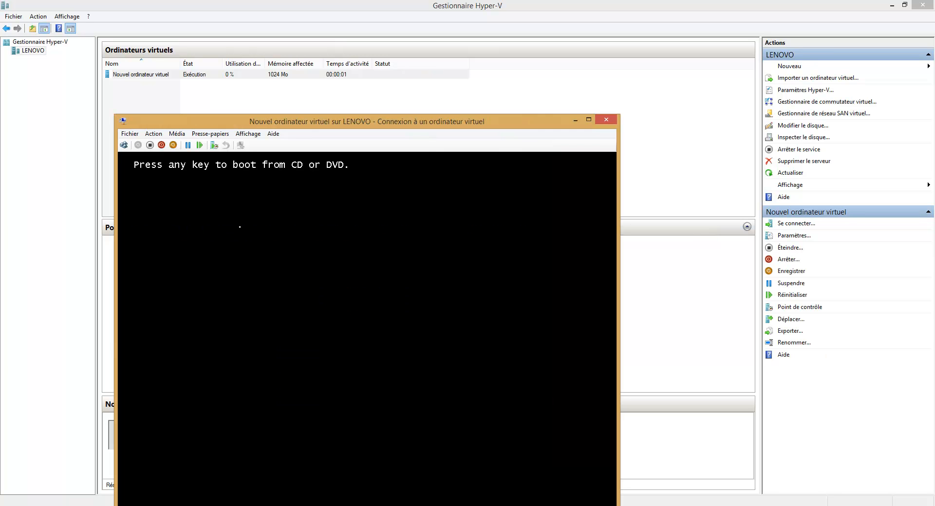
key("Return")
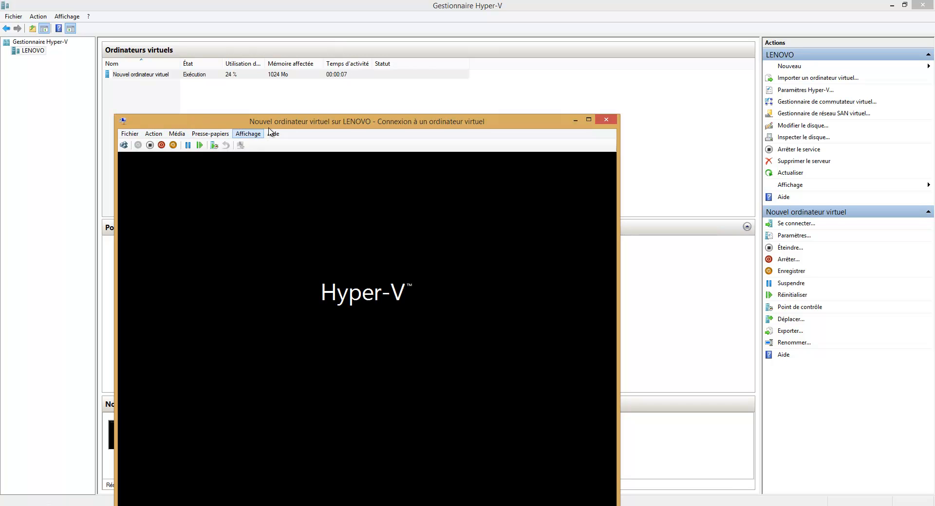
left_click_drag(299, 119, 334, 82)
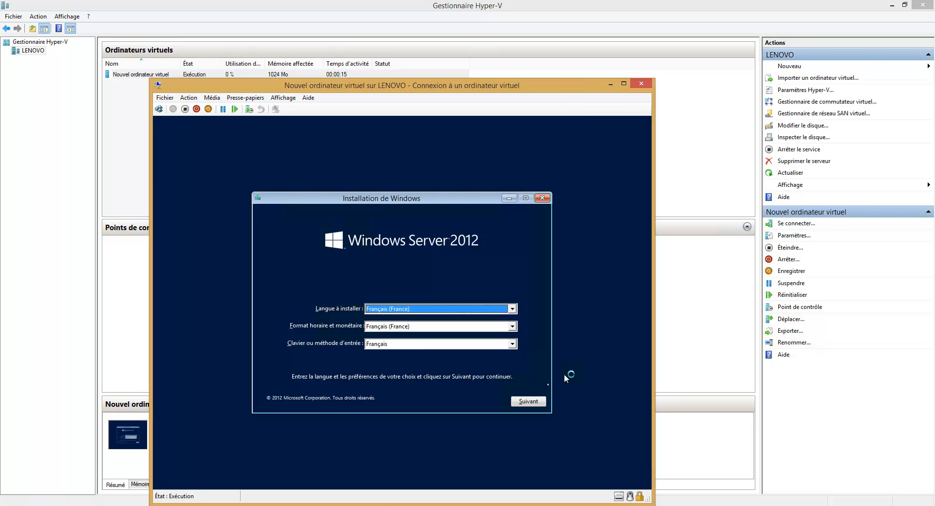
Step: Accept the French language settings, start installing, and pick Datacenter with a graphical interface
left_click(536, 400)
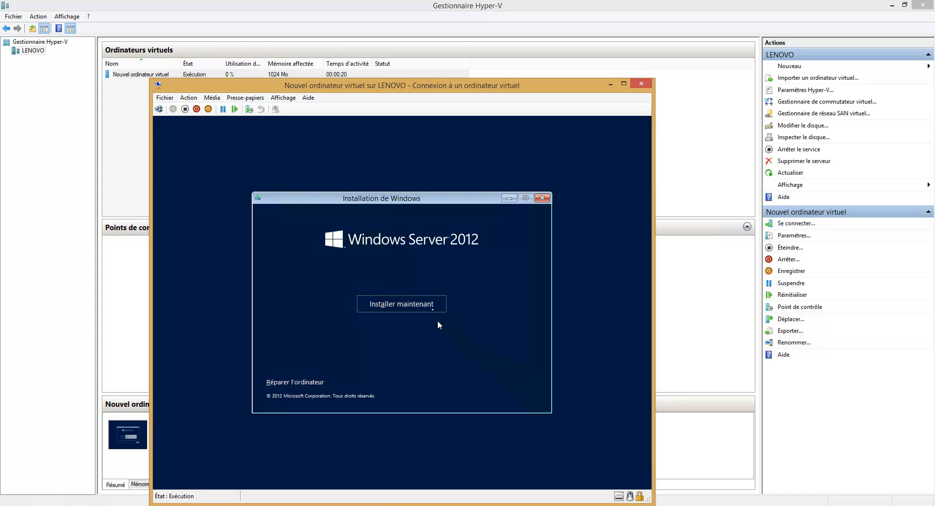
left_click(430, 306)
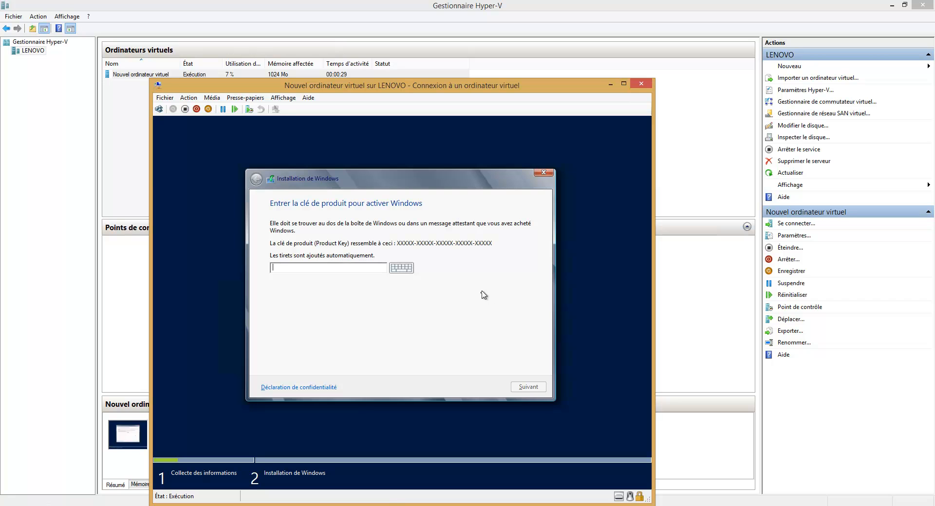
mouse_move(439, 5)
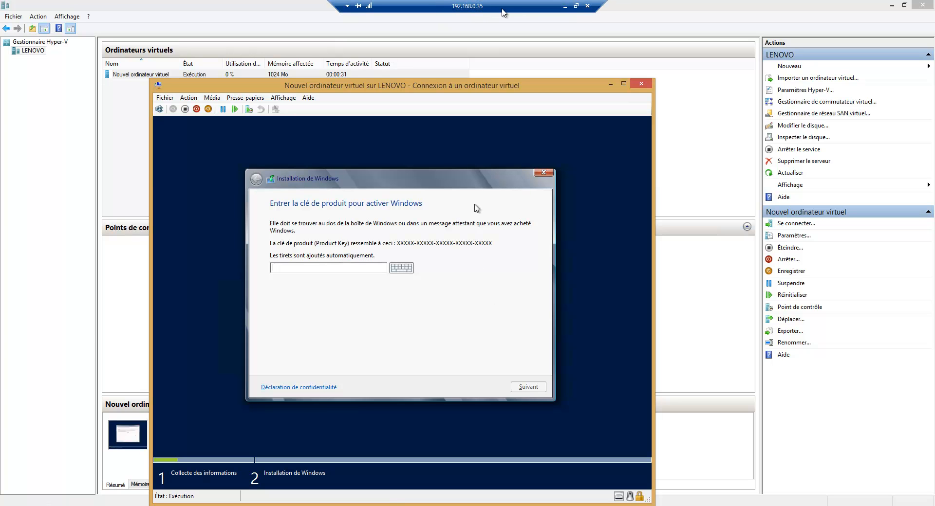
left_click(566, 7)
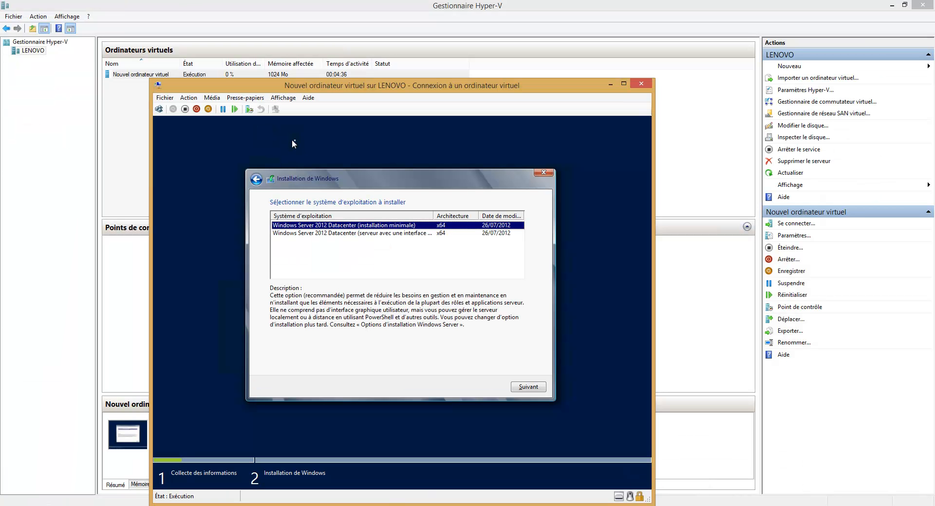
left_click(341, 234)
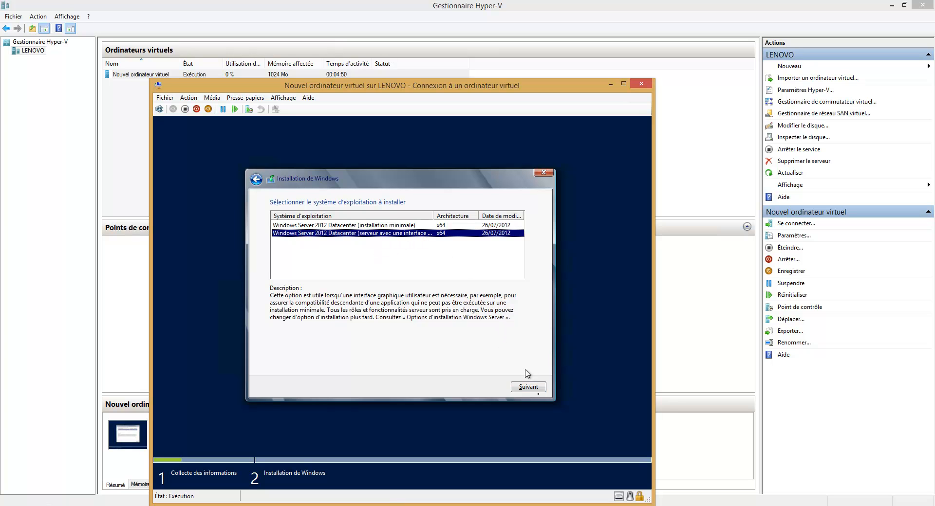
Step: Accept the licence terms and run a custom installation onto the 32 Go Lecteur 0
left_click(540, 387)
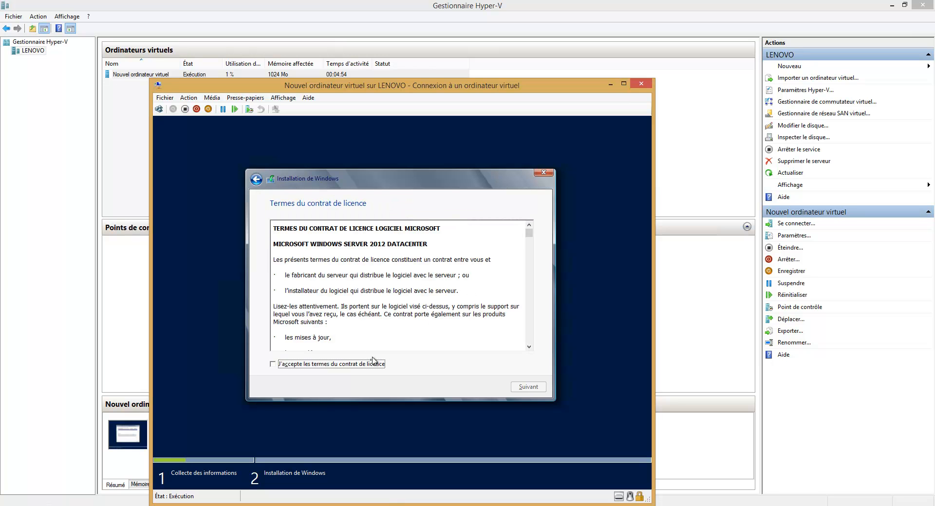
left_click(364, 369)
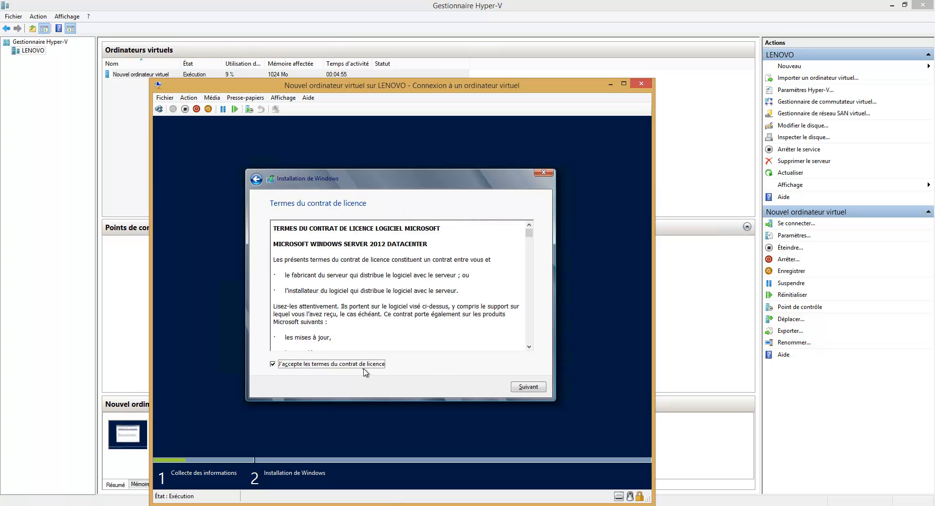
left_click(531, 390)
left_click(390, 295)
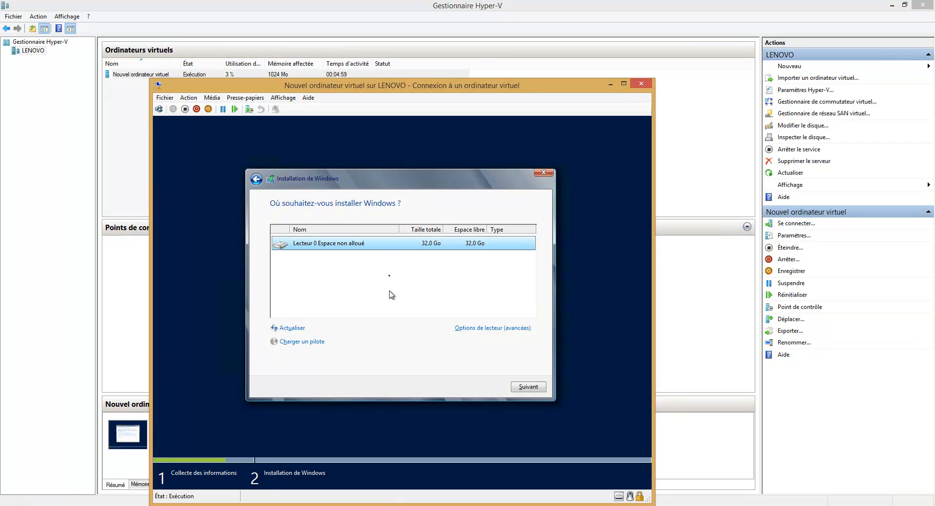
left_click(541, 389)
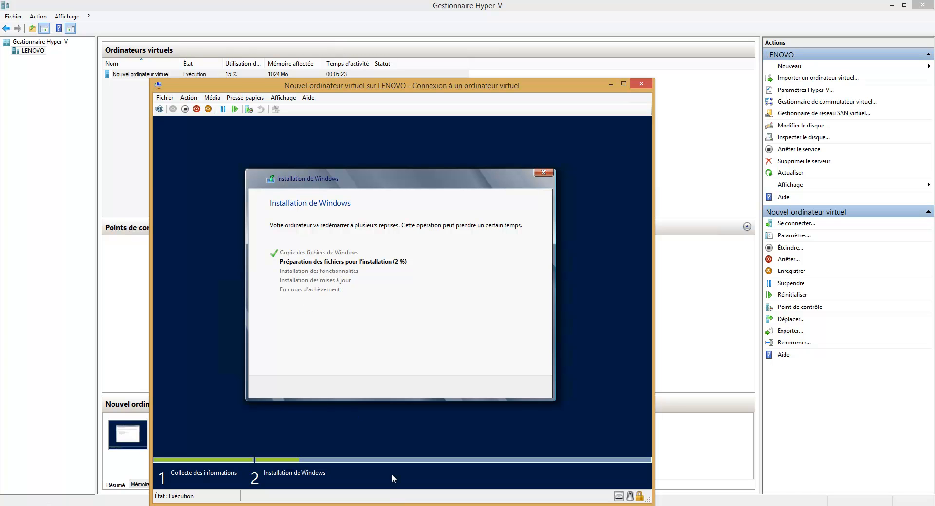
Step: Wait for Windows to finish installing and restart to the Administrator password Paramètres page
mouse_move(537, 5)
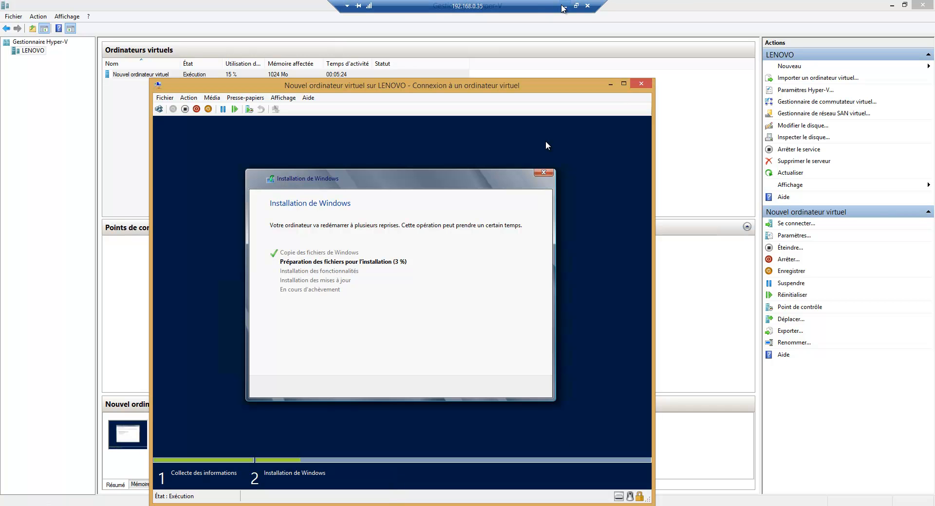
left_click(565, 6)
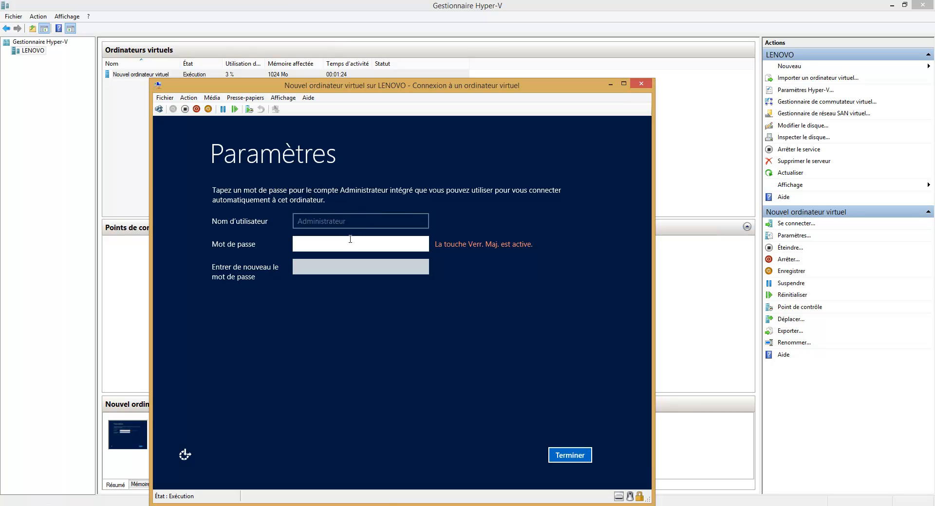
Step: Enter and confirm the Administrator password, verify it with the reveal icon, then finish setup with Terminer
type("******")
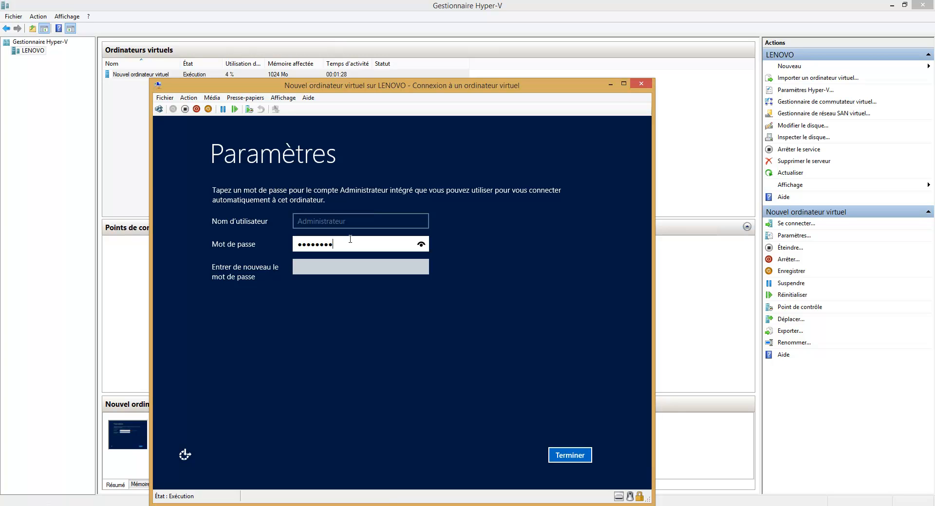
key("Tab")
type("*******")
type("d")
left_click(421, 244)
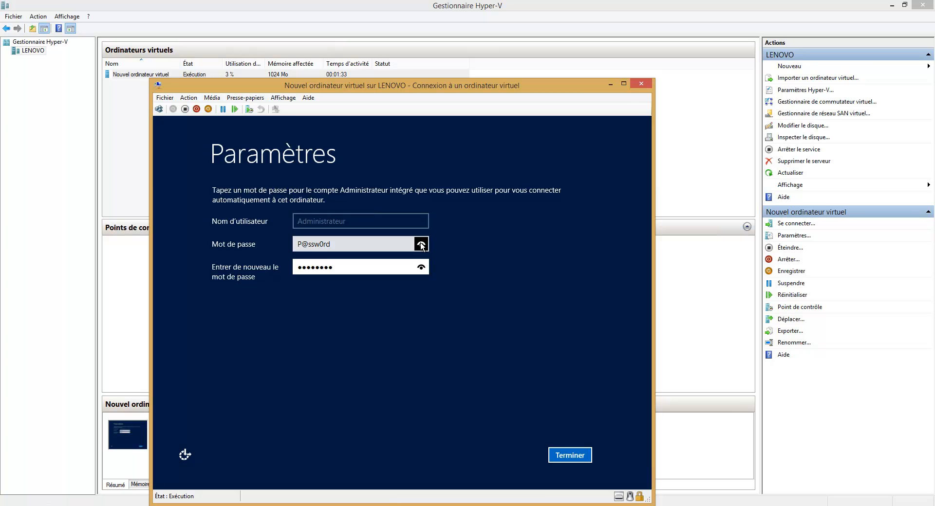
left_click(578, 457)
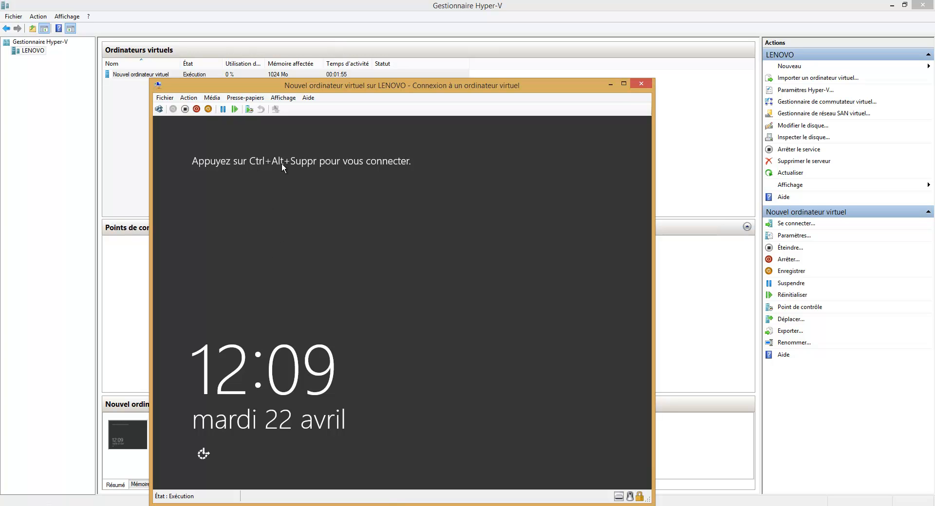
Step: Send Ctrl+Alt+Suppr and sign in as Administrateur with the account password to reach Gestionnaire de serveur
left_click(159, 110)
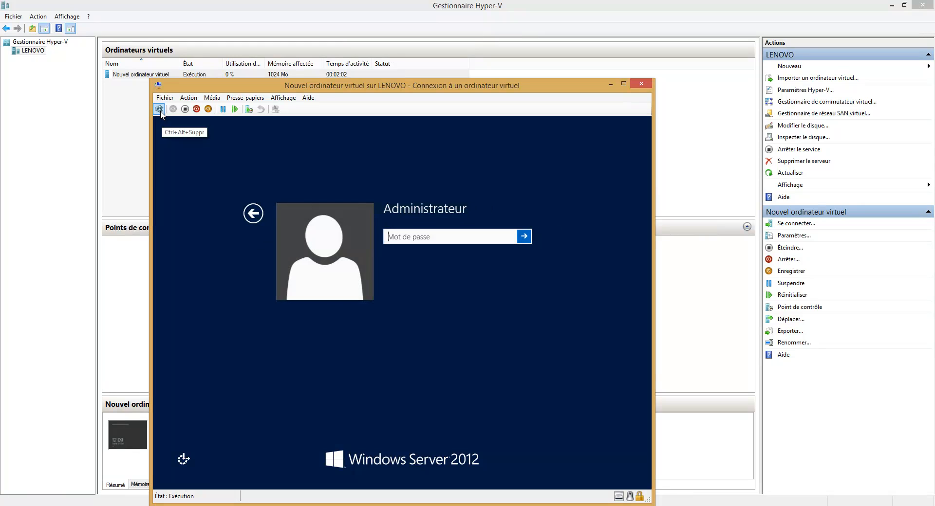
key("Caps_Lock")
type("•")
key("BackSpace")
type("•")
key("Caps_Lock")
type("••••••••")
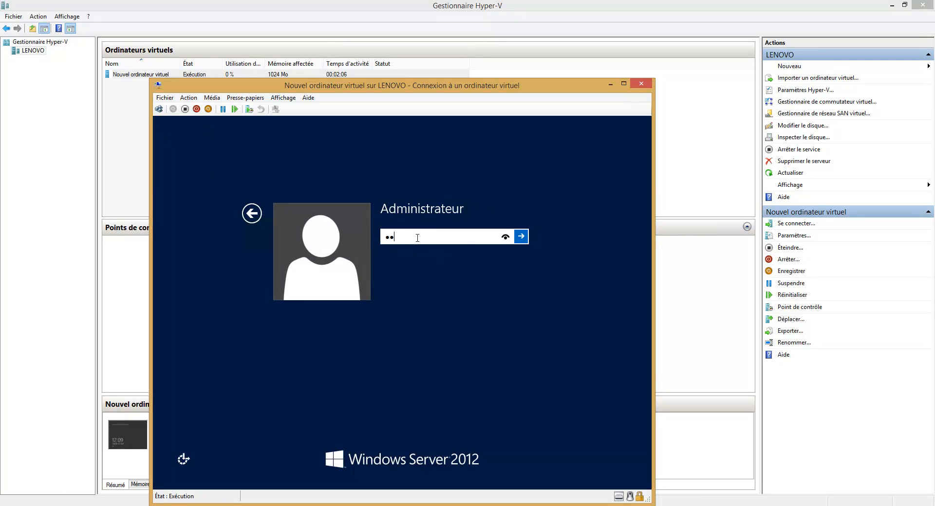
key("Return")
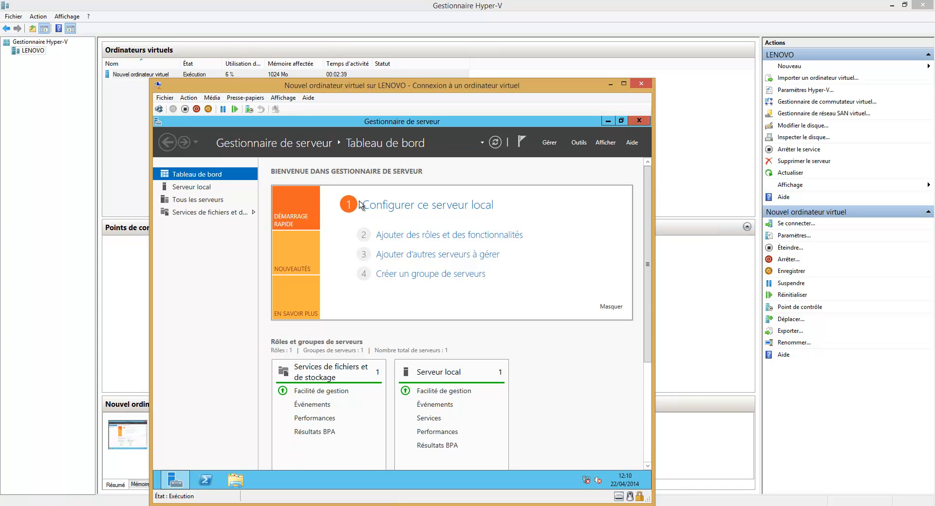
mouse_move(570, 3)
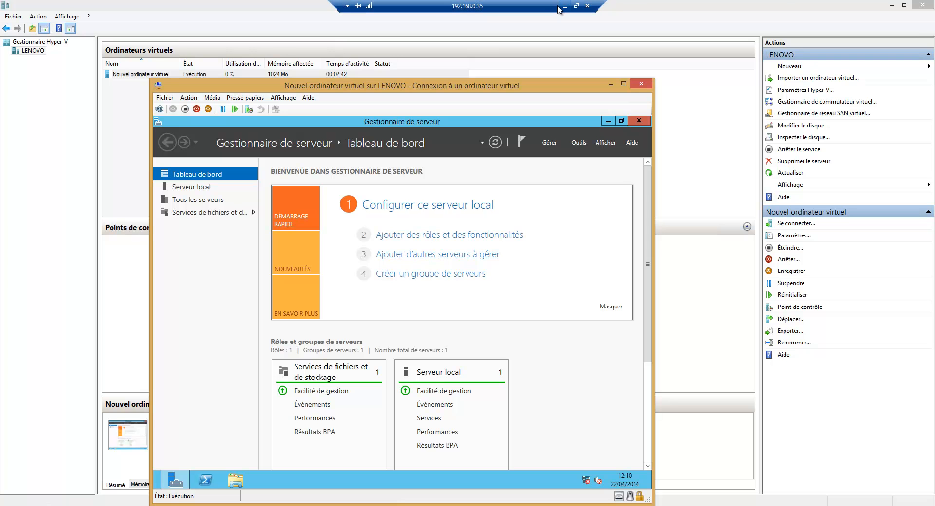